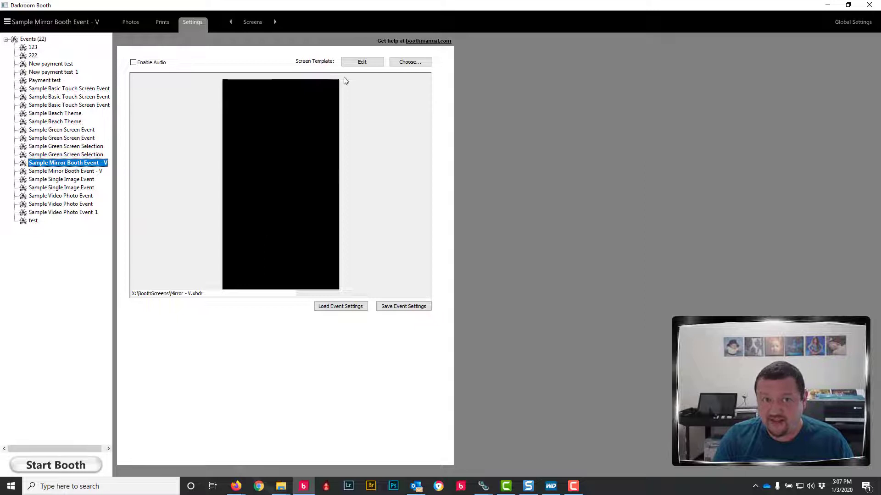
Edit the Screen Template of Sample Mirror Booth Event - V from the event Settings
click(361, 61)
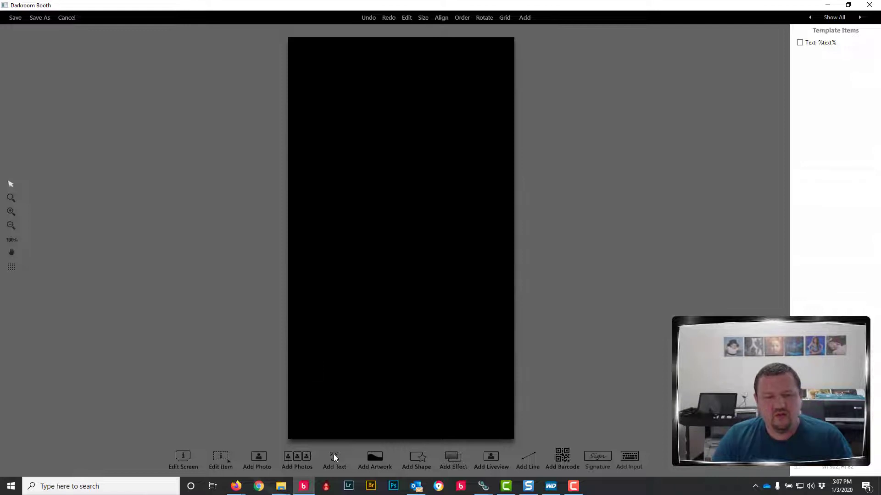
Add a photo object and set its When Shown visibility to Custom
click(257, 458)
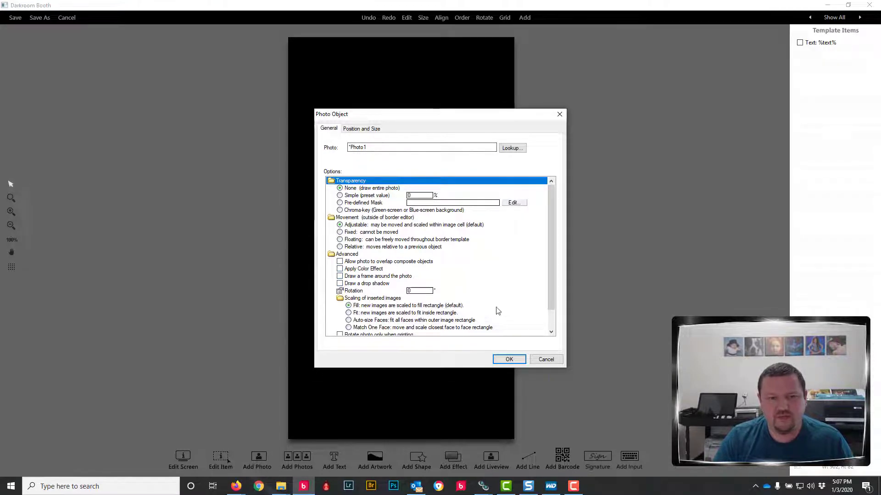
click(515, 362)
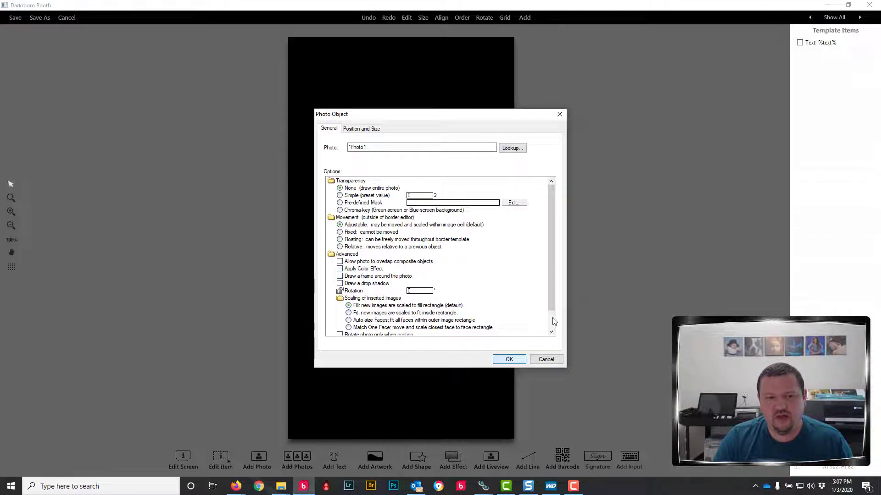
scroll(430, 331, down, 2)
double_click(447, 329)
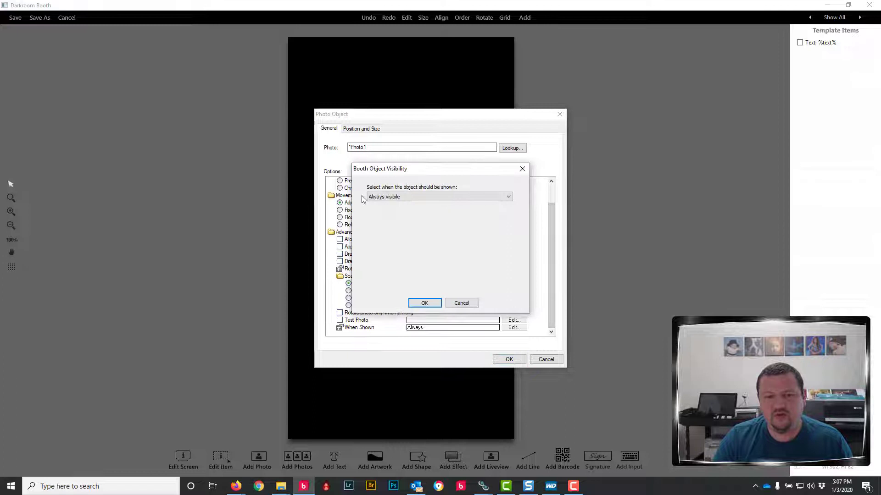
click(388, 198)
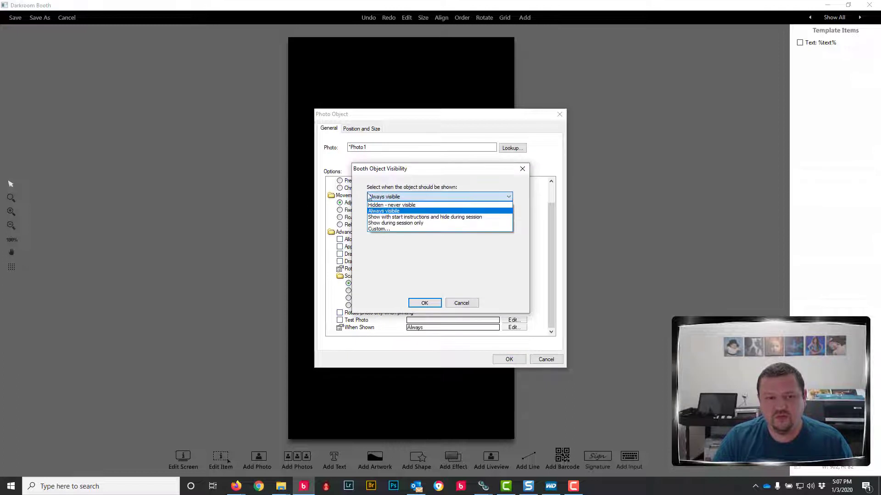
click(379, 228)
Uncheck every visibility step except After Photo 1 and confirm
click(371, 222)
click(371, 229)
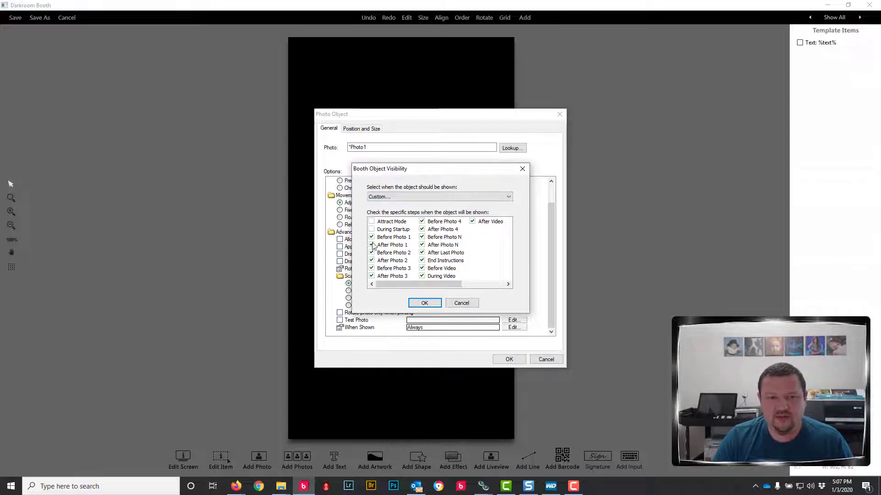
click(371, 237)
click(372, 253)
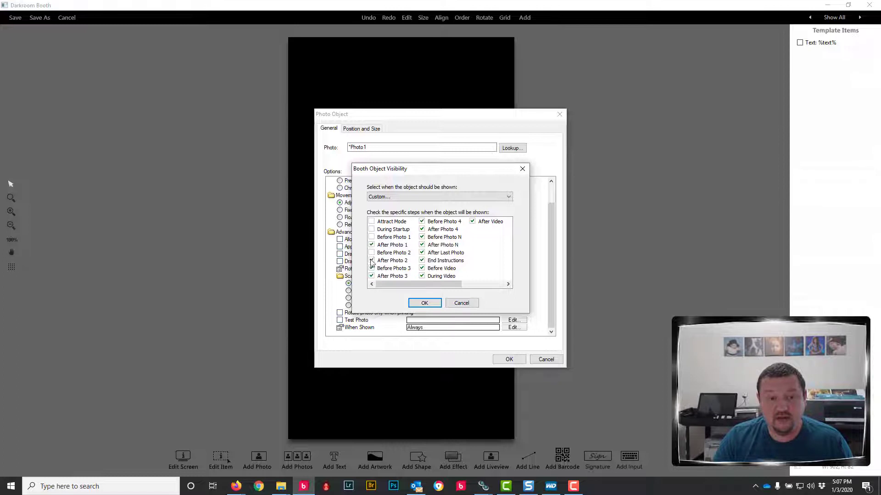
click(372, 261)
click(372, 268)
click(372, 276)
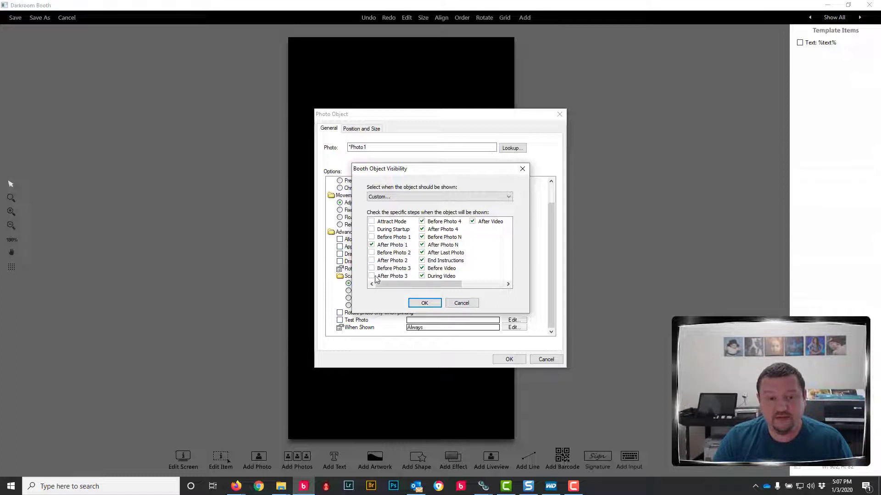
click(422, 277)
click(422, 268)
click(422, 260)
click(422, 253)
click(422, 245)
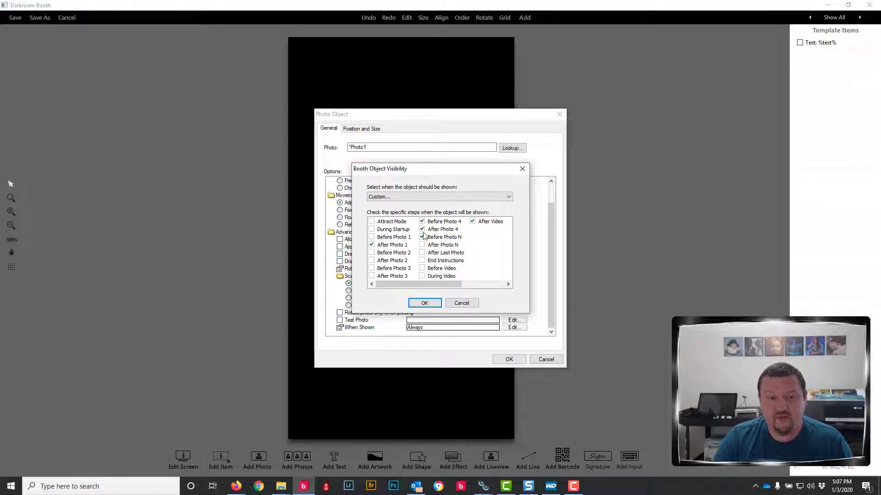
click(472, 222)
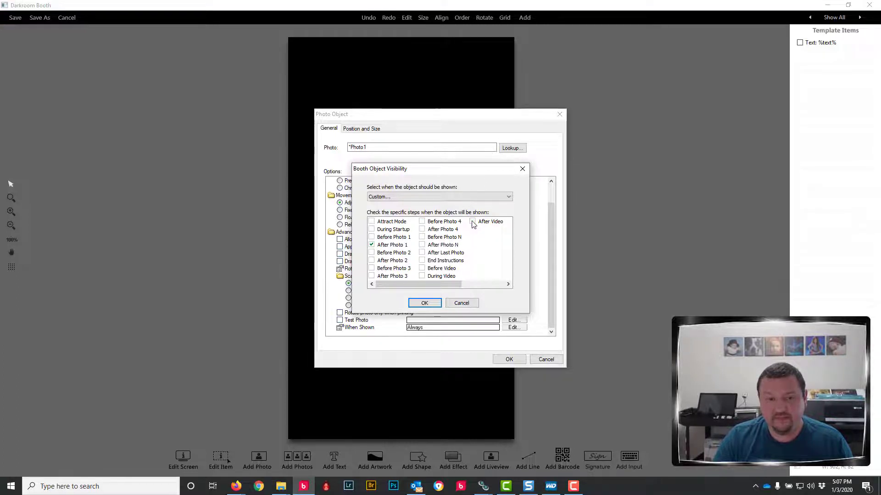
click(424, 303)
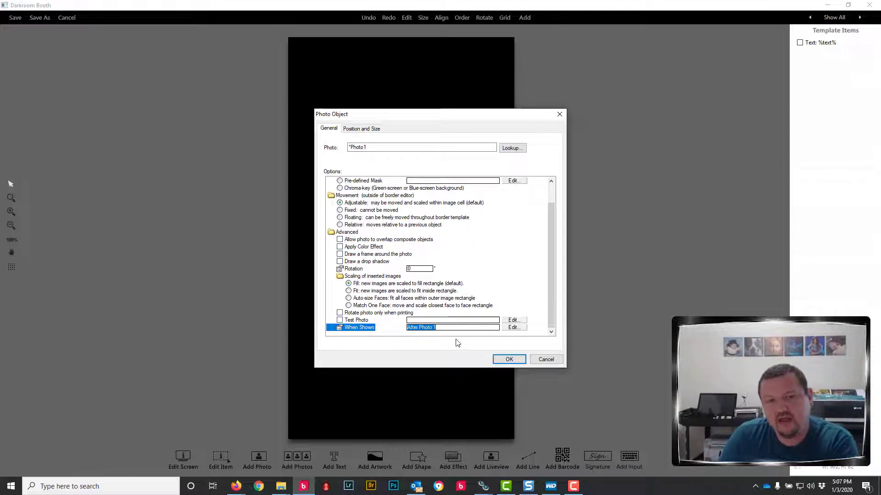
Place the Photo1 frame on the screen and open its Position and Size properties
click(510, 365)
click(510, 363)
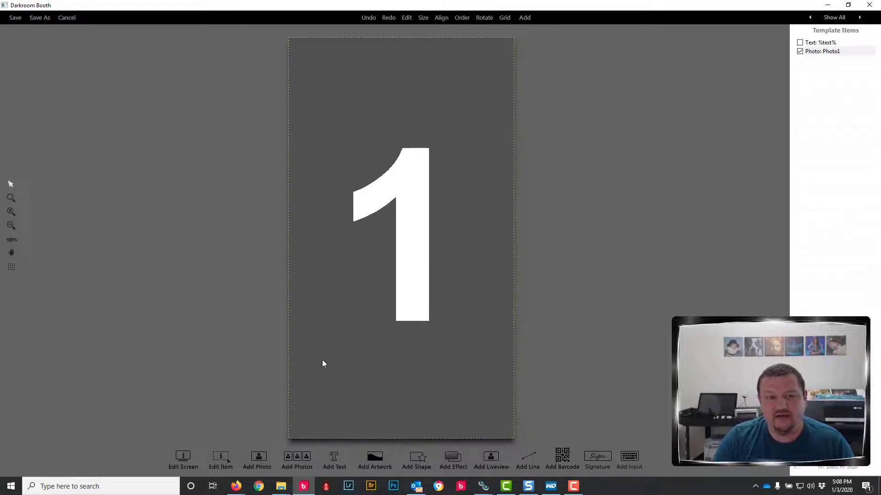
double_click(389, 164)
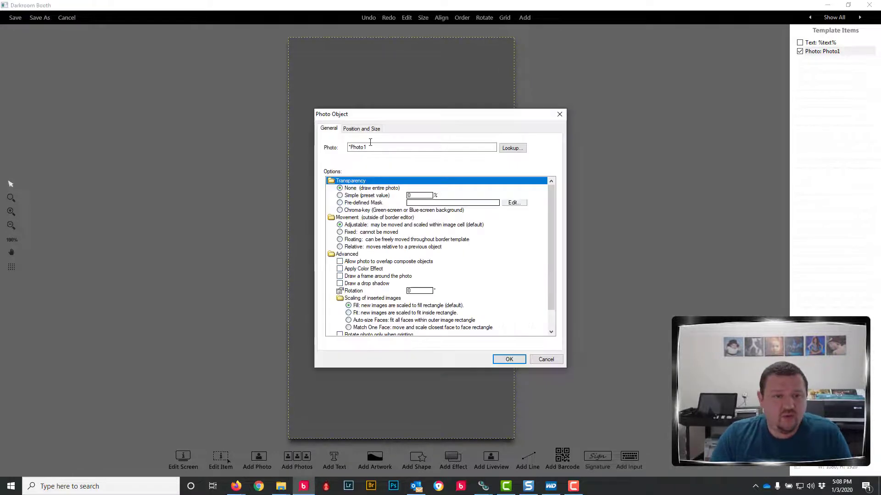
click(362, 129)
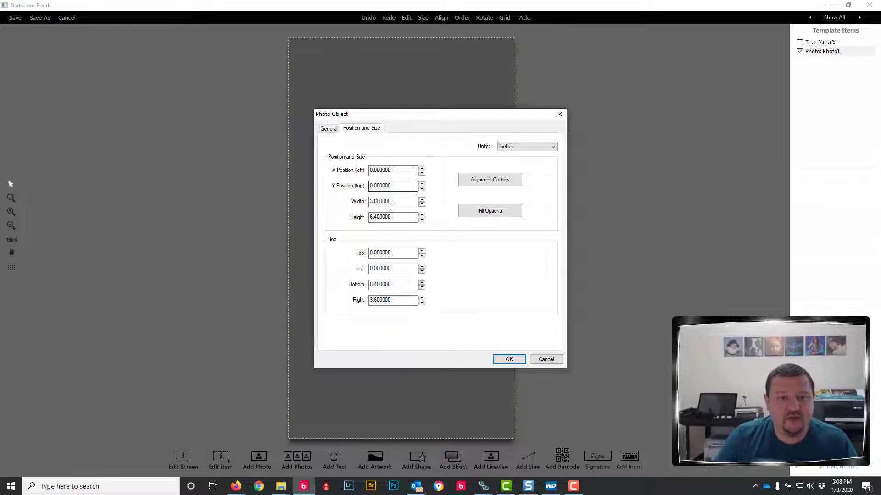
Switch units to Pixels and size the frame to width 1000, height 1500
drag(399, 202, 374, 202)
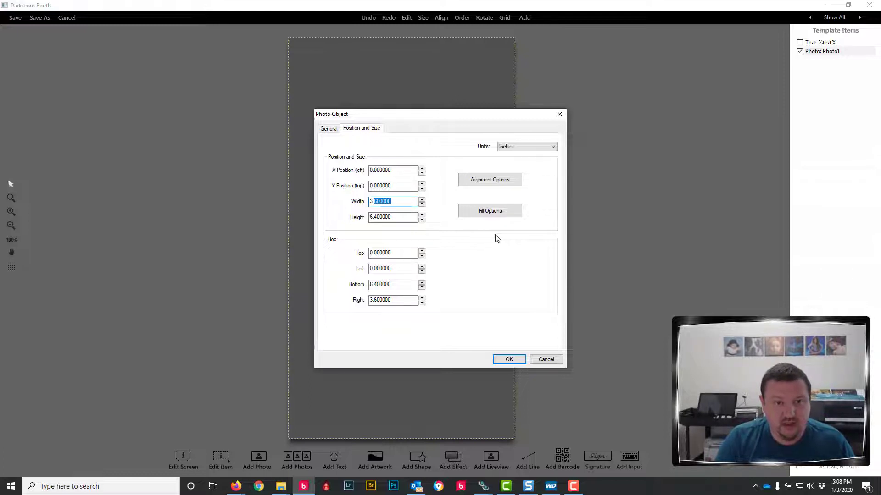
text(0)
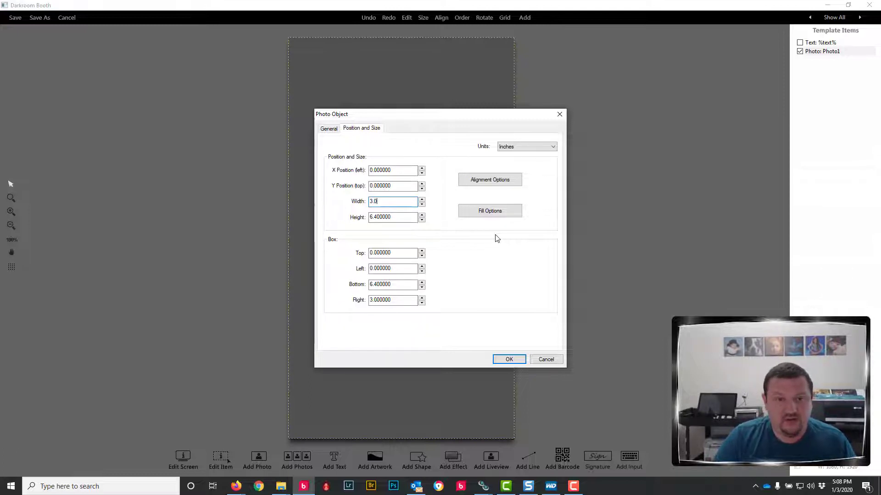
click(400, 216)
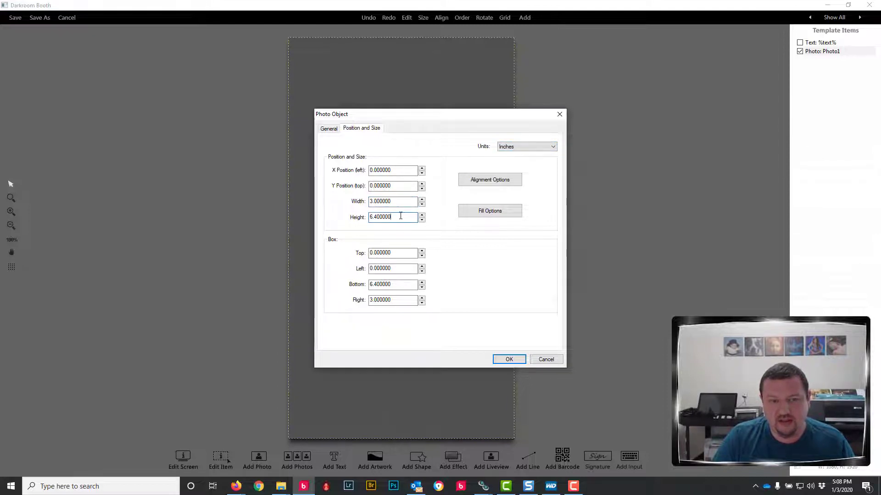
click(514, 147)
click(507, 165)
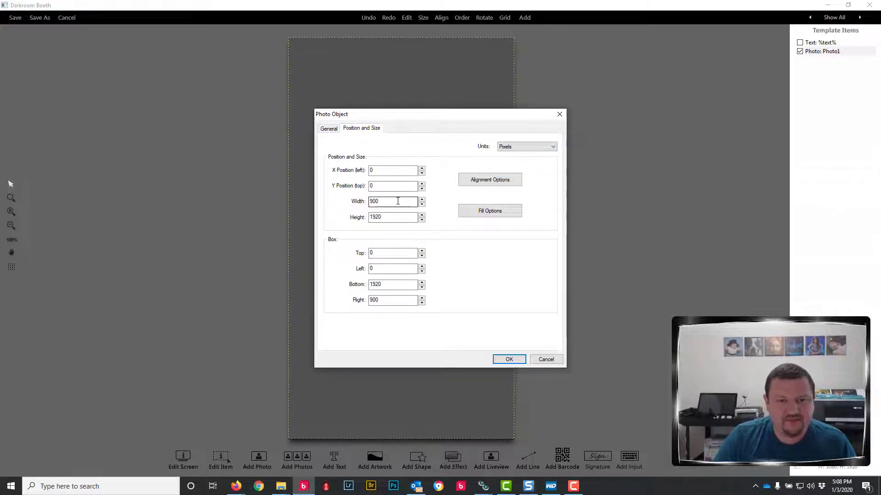
drag(393, 201, 330, 192)
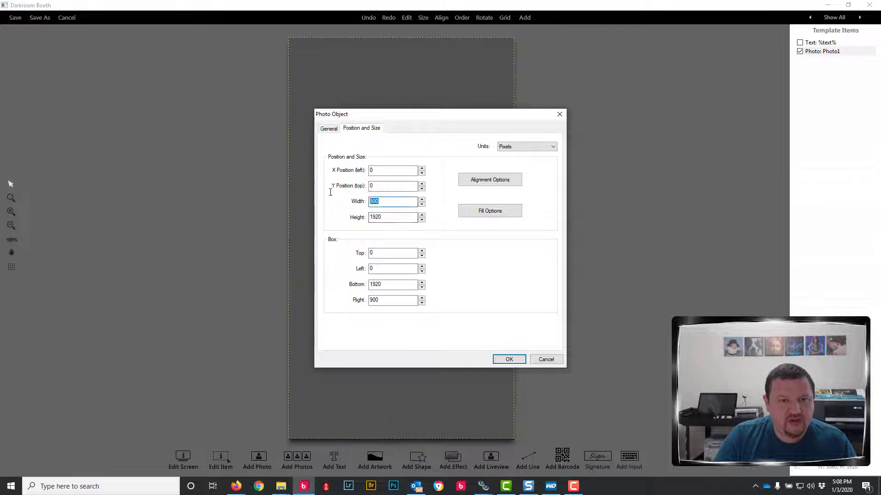
text(1)
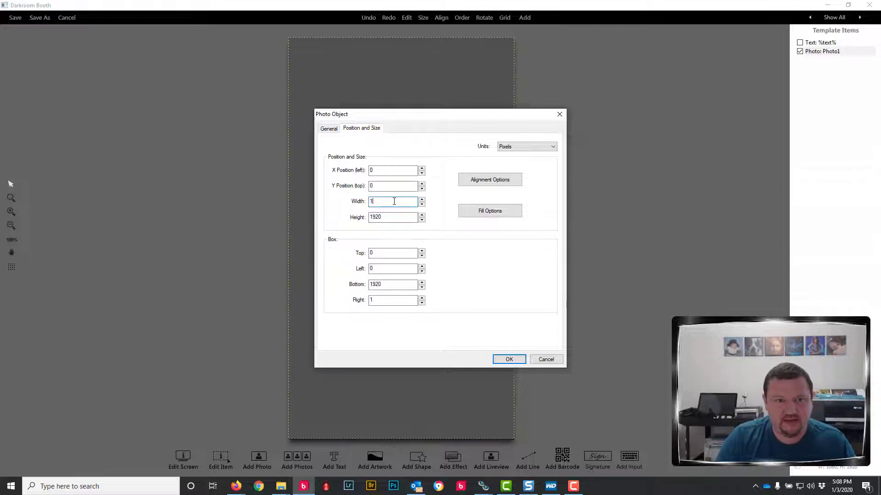
text(000)
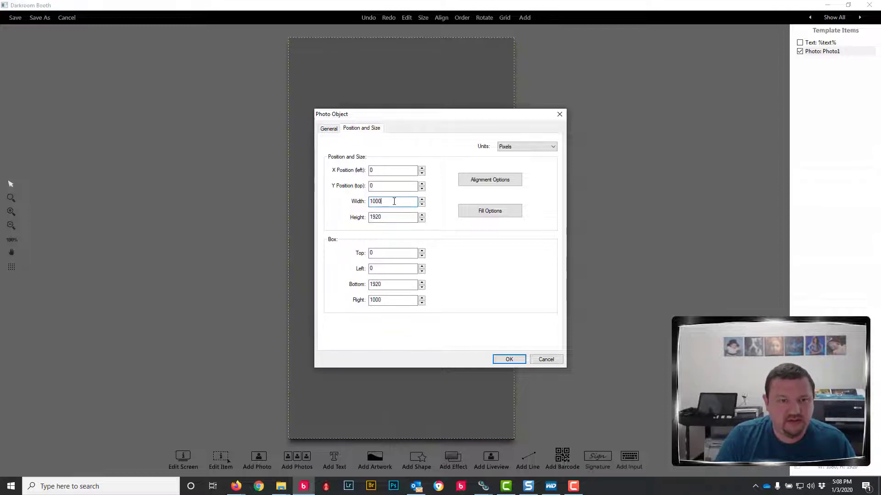
key(Tab)
text(15)
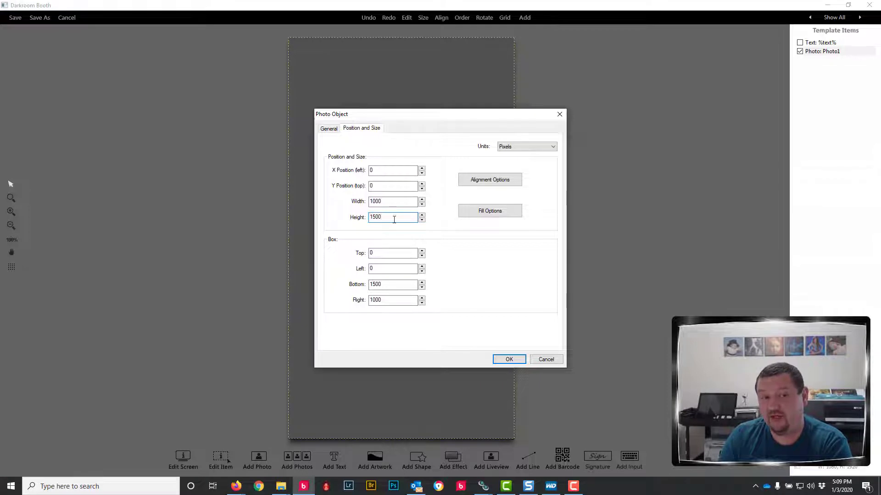
click(507, 360)
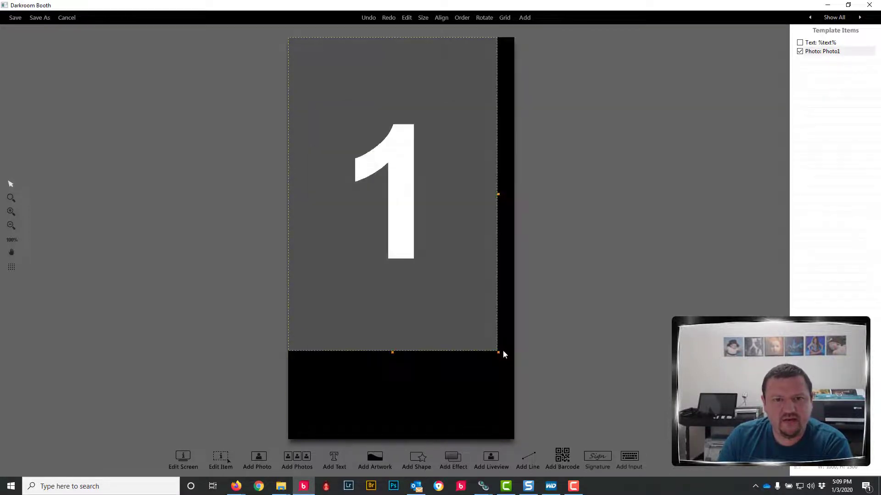
Center the Photo: Photo1 item both horizontally and vertically with Center > Both
right_click(831, 55)
mouse_move(806, 168)
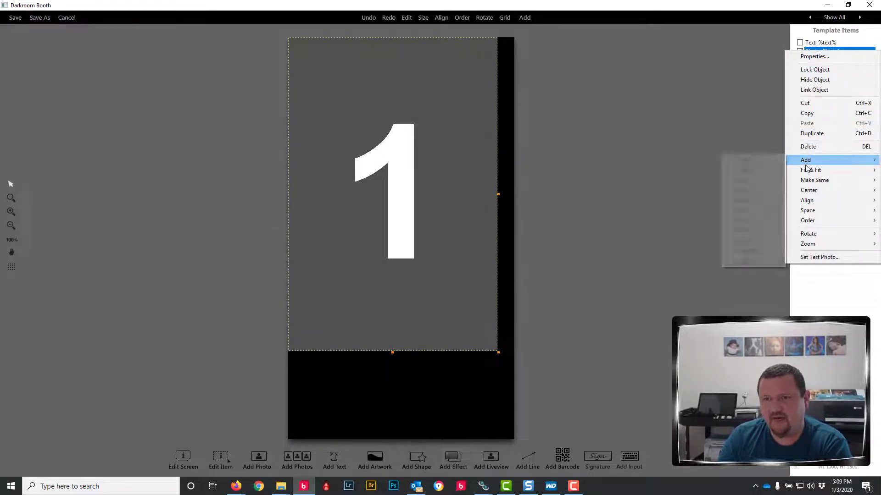
mouse_move(807, 193)
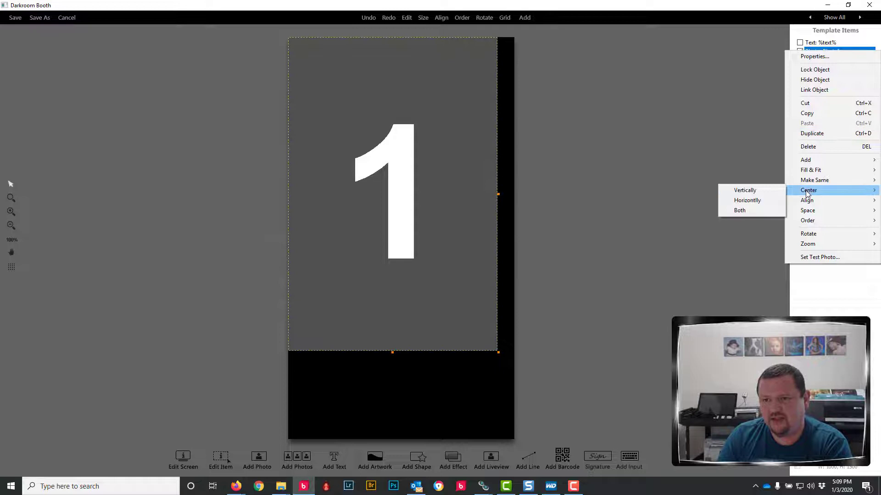
click(743, 212)
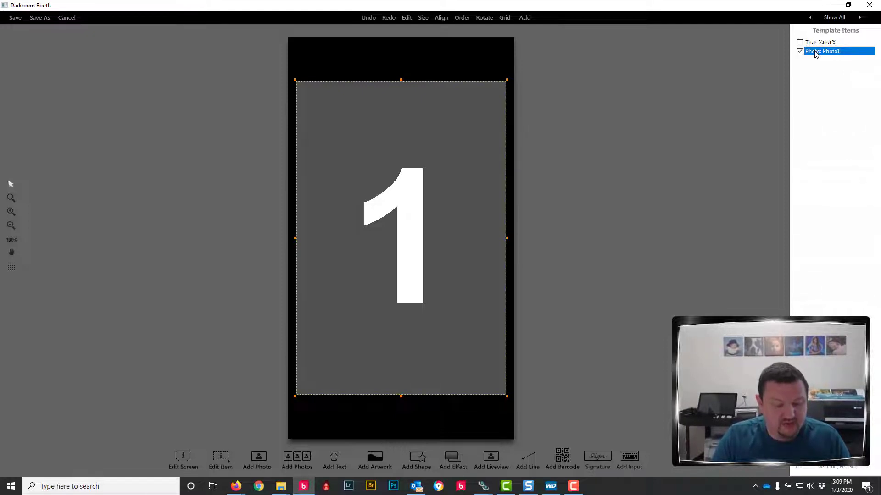
Duplicate the Photo1 frame and make the Photo2 copy show only After Photo 2
key(ctrl+d)
key(ctrl+d)
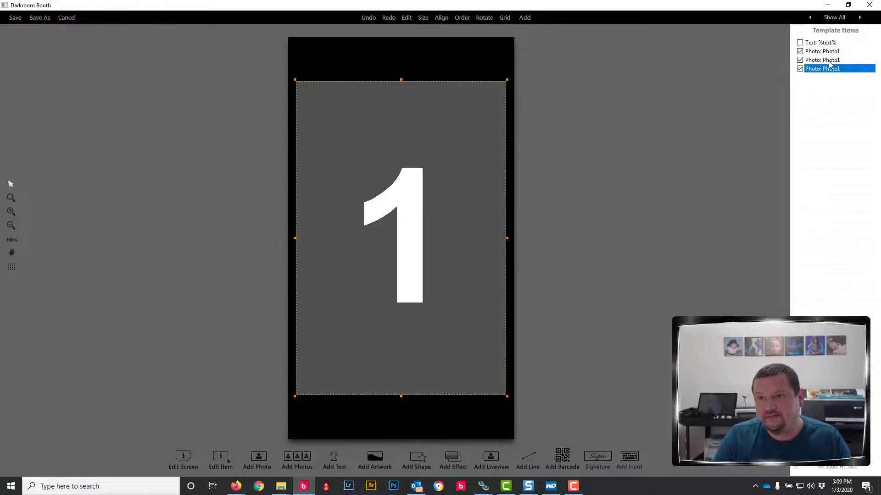
click(829, 64)
double_click(836, 64)
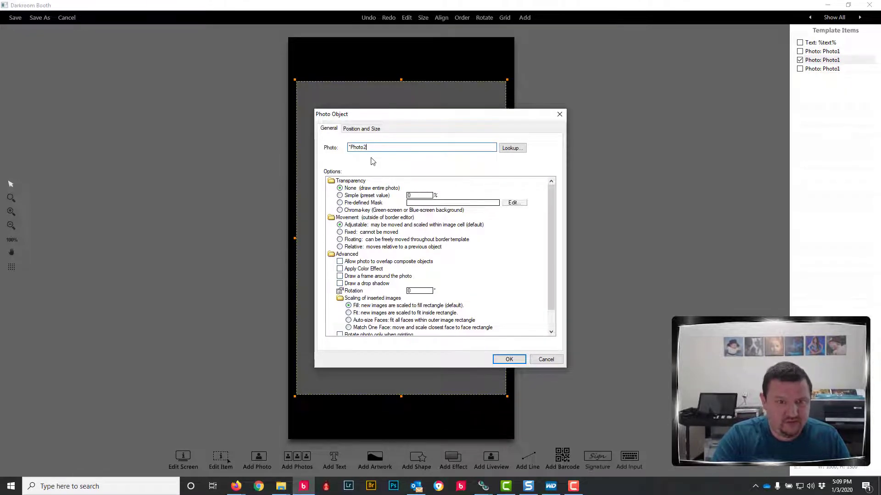
scroll(549, 322, down, 2)
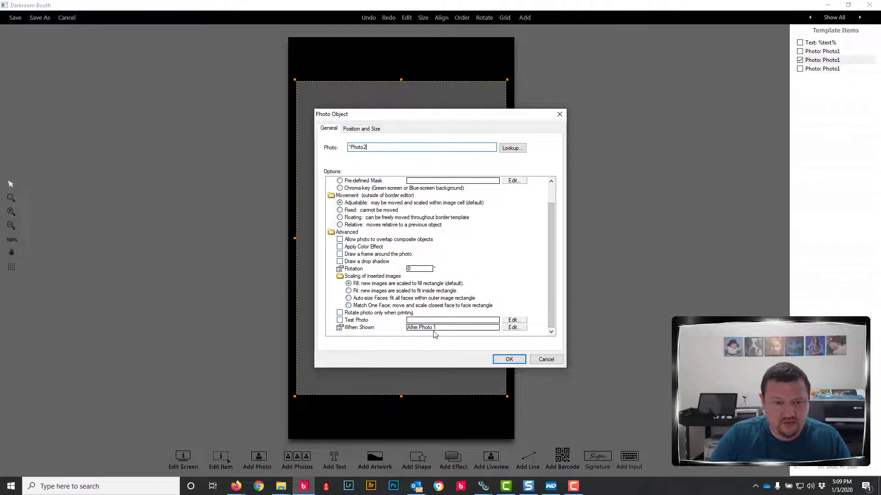
click(514, 327)
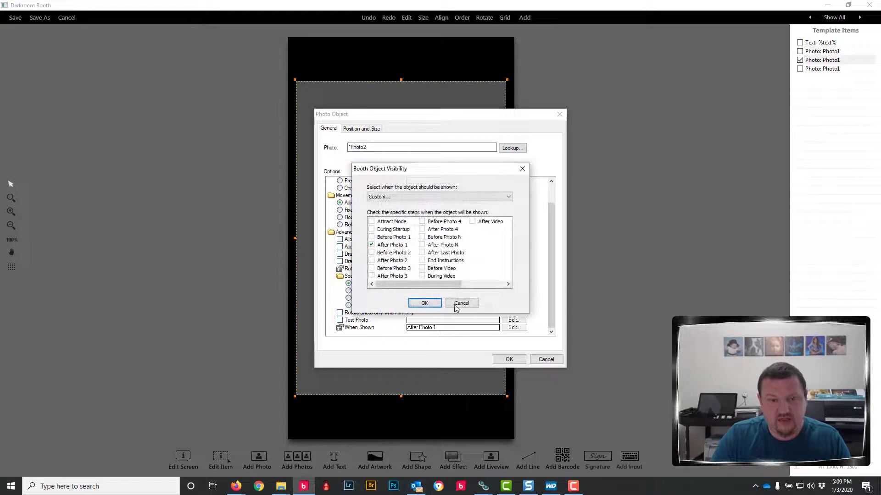
click(371, 246)
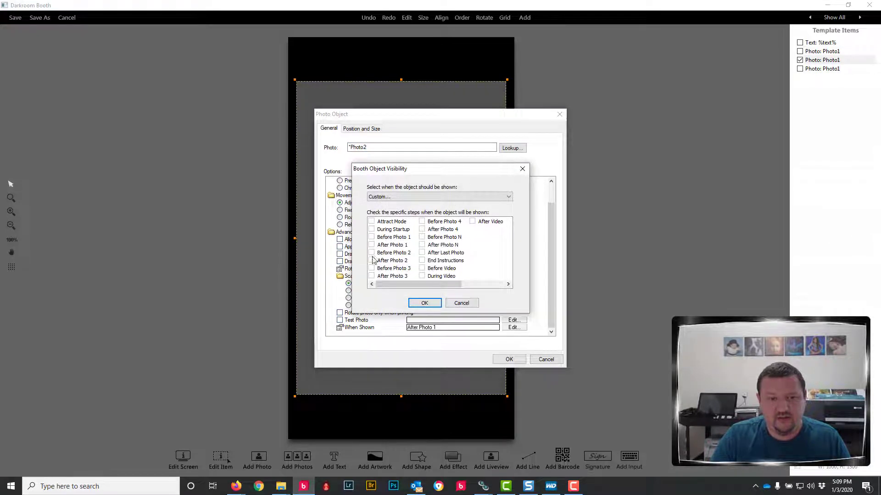
click(425, 303)
click(509, 359)
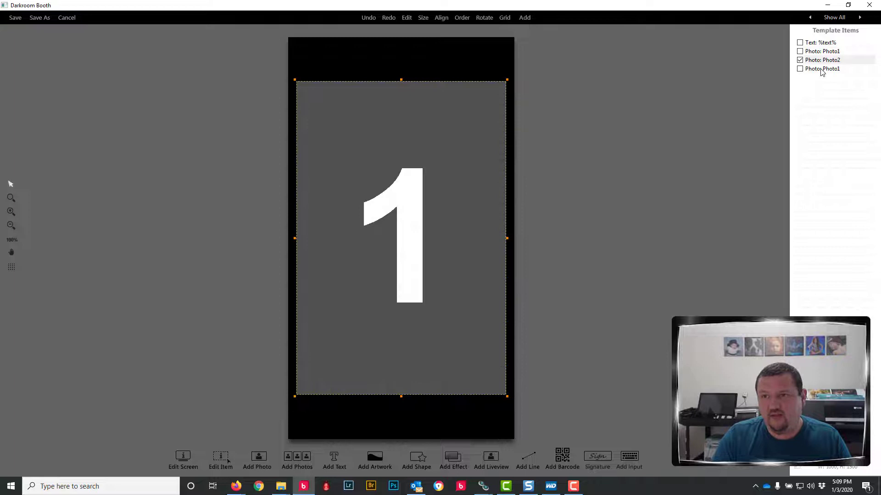
Rename the other Photo1 copy to Photo3 and show it only After Photo 3
double_click(820, 69)
click(390, 147)
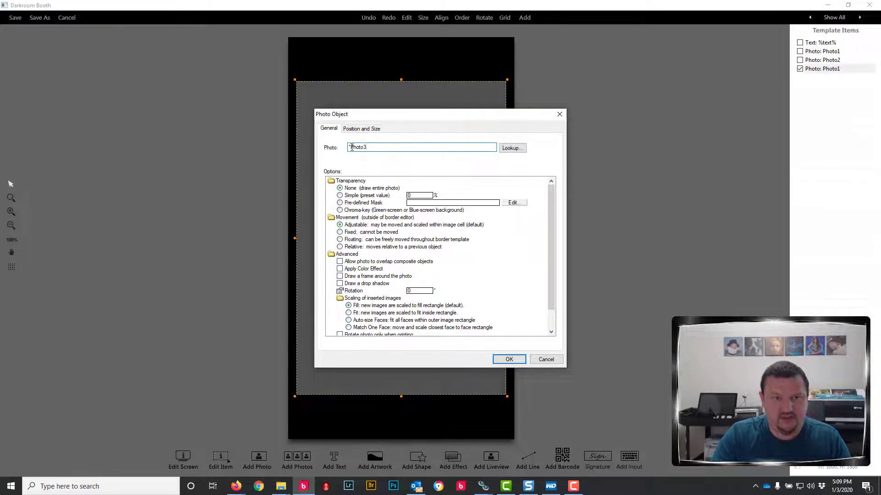
scroll(548, 323, down, 1)
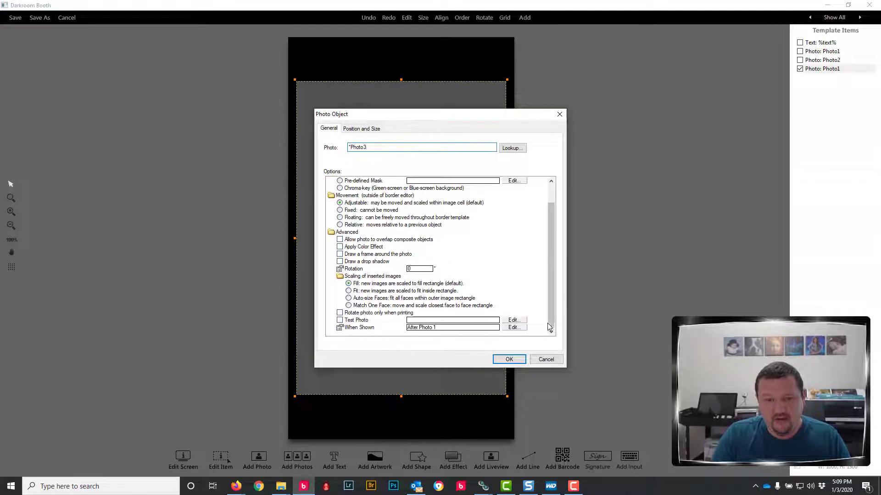
click(460, 329)
click(460, 329)
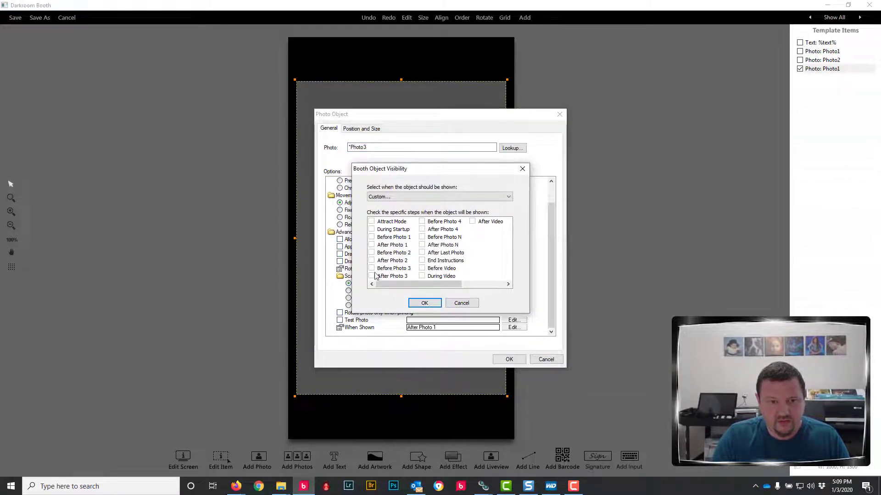
click(424, 303)
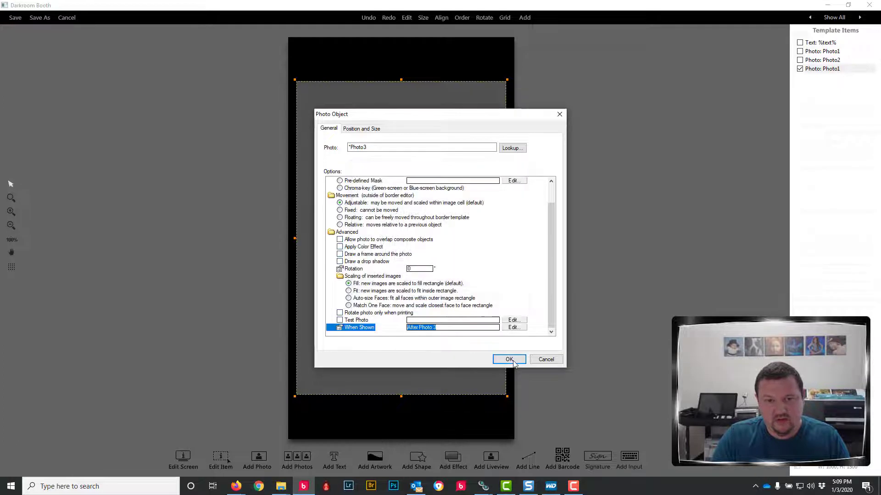
click(509, 359)
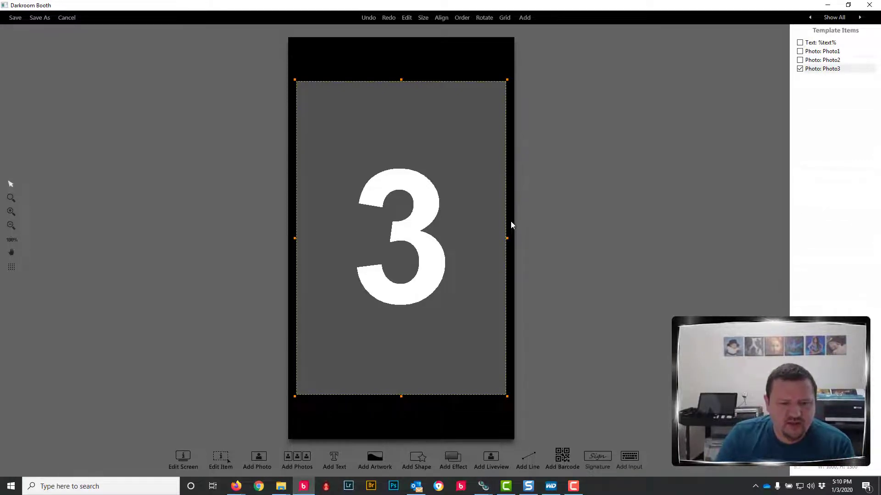
Add a photo composite with starting number 1 and 3 rows in one column
click(291, 455)
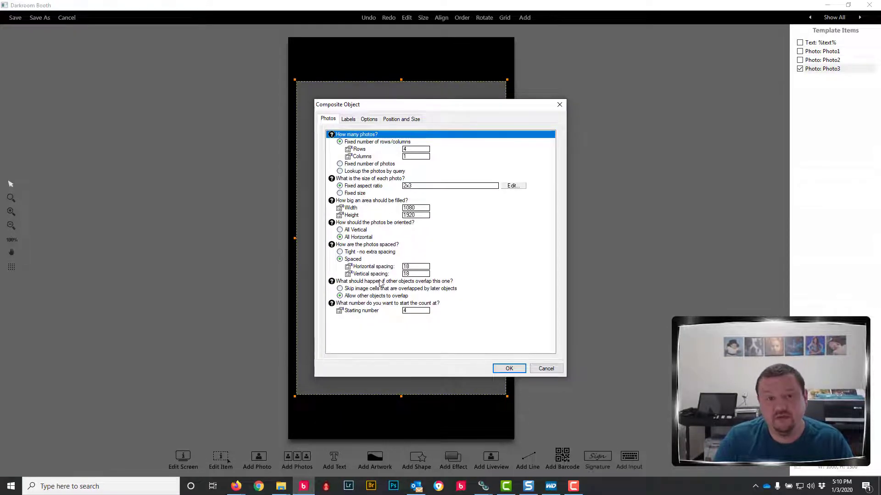
click(415, 310)
text(1)
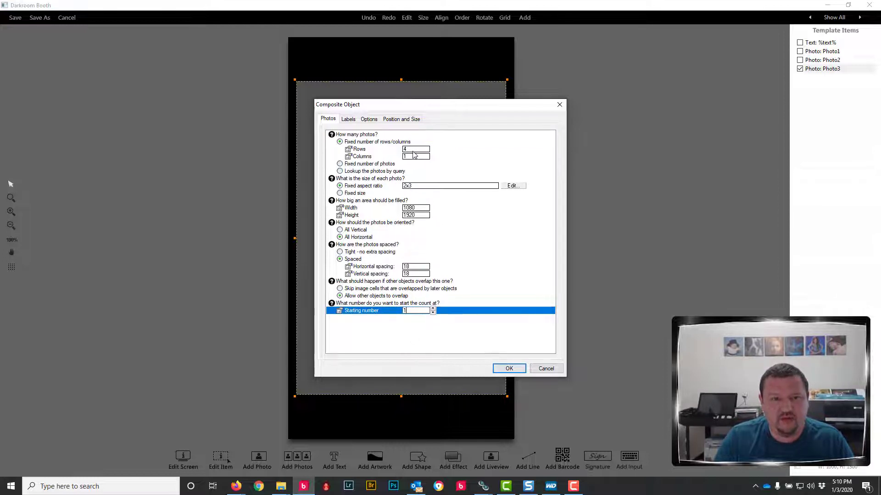
click(415, 150)
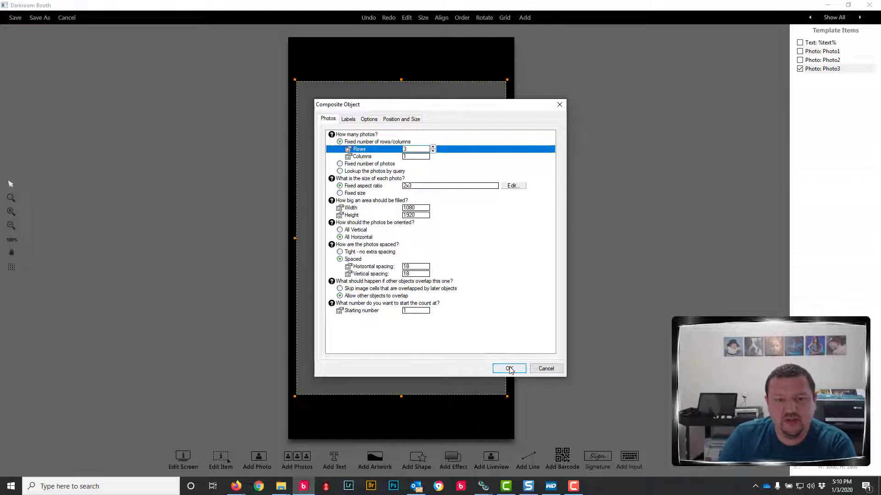
click(509, 369)
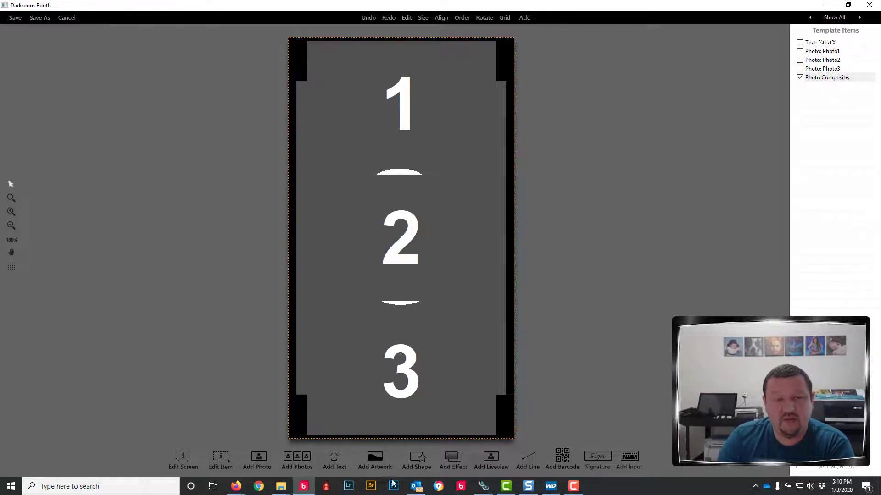
Move the composite strip to the top centre and drag it to the top of Template Items
click(406, 225)
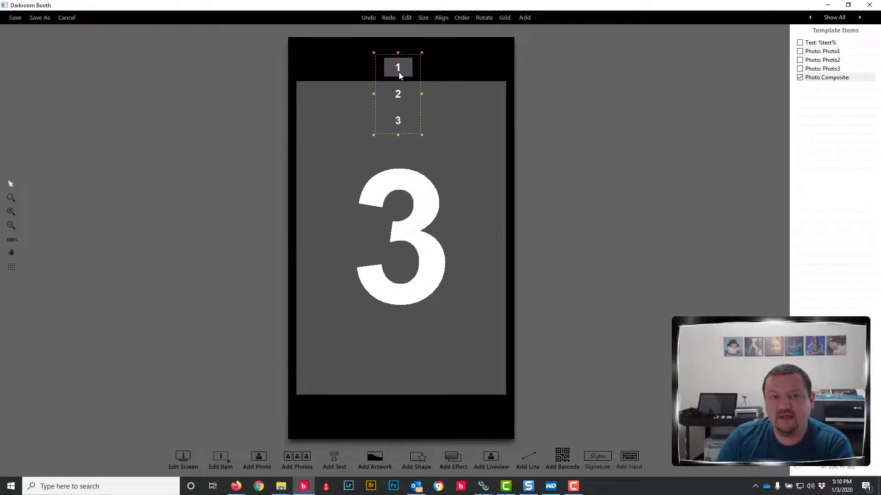
drag(398, 74, 388, 60)
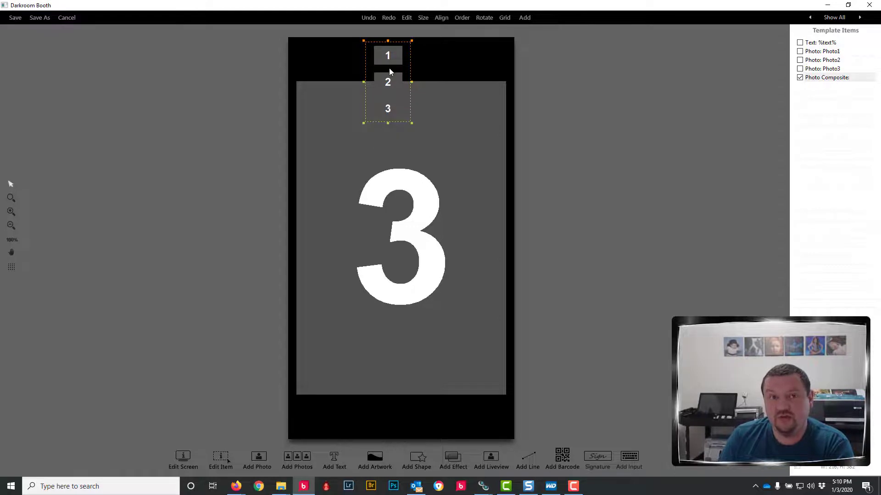
mouse_move(392, 82)
mouse_down()
mouse_move(397, 114)
mouse_move(400, 78)
mouse_up()
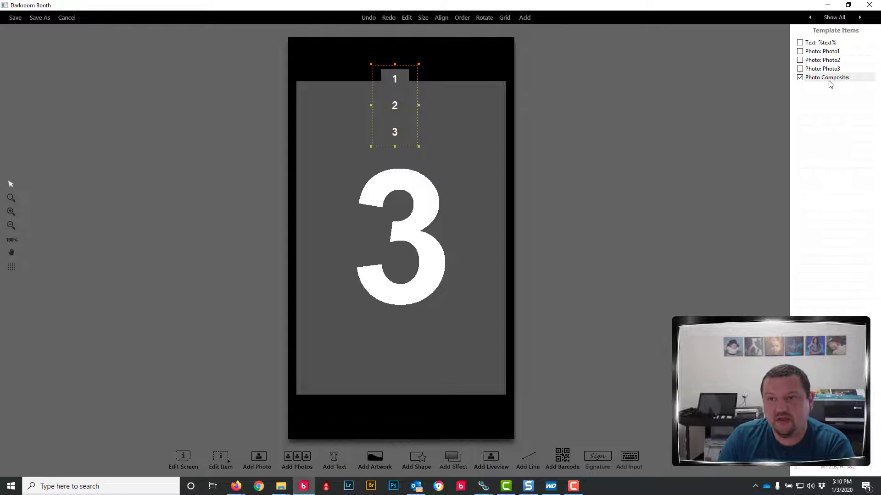
drag(828, 79, 826, 42)
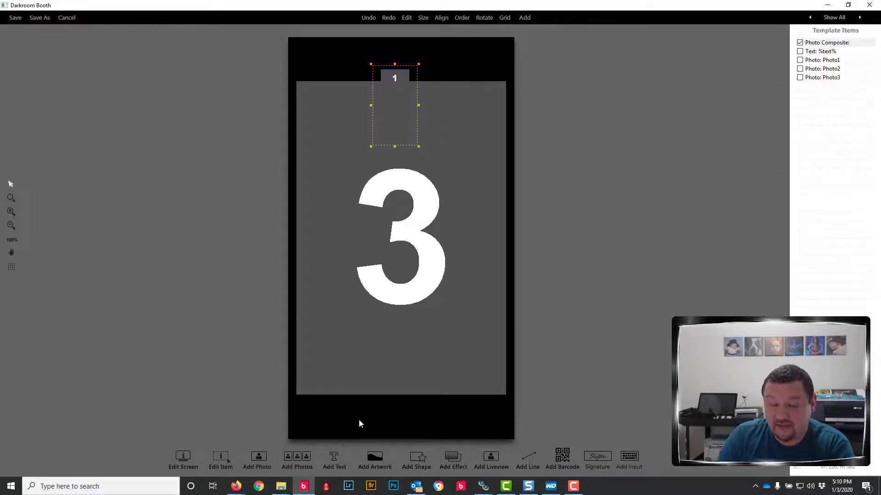
Add a black Rectangle shape and enlarge it to fill the entire canvas
click(417, 462)
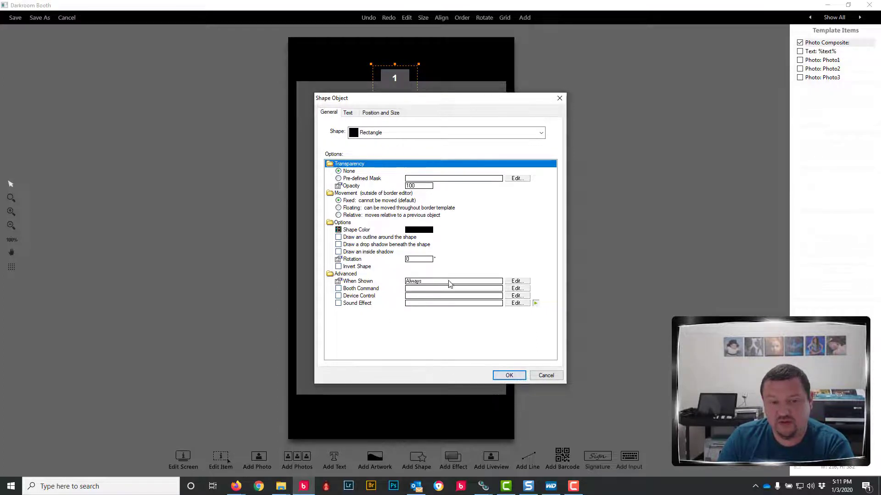
click(507, 375)
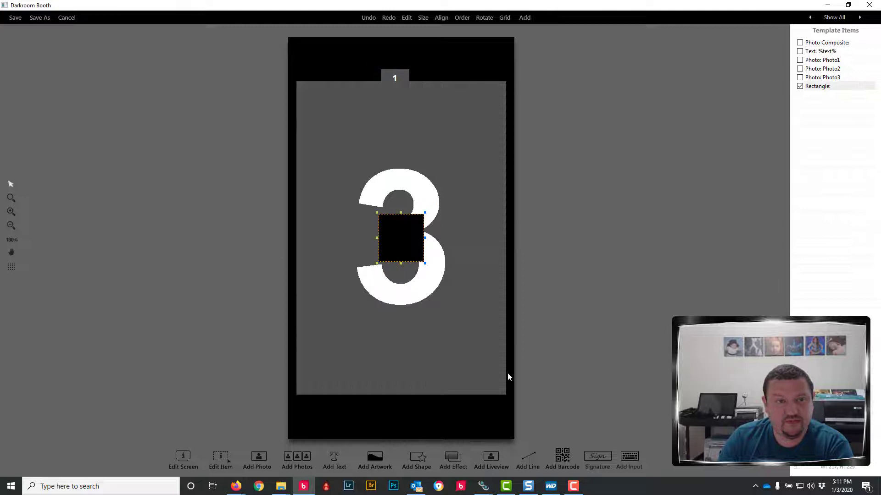
scroll(405, 258, up, 5)
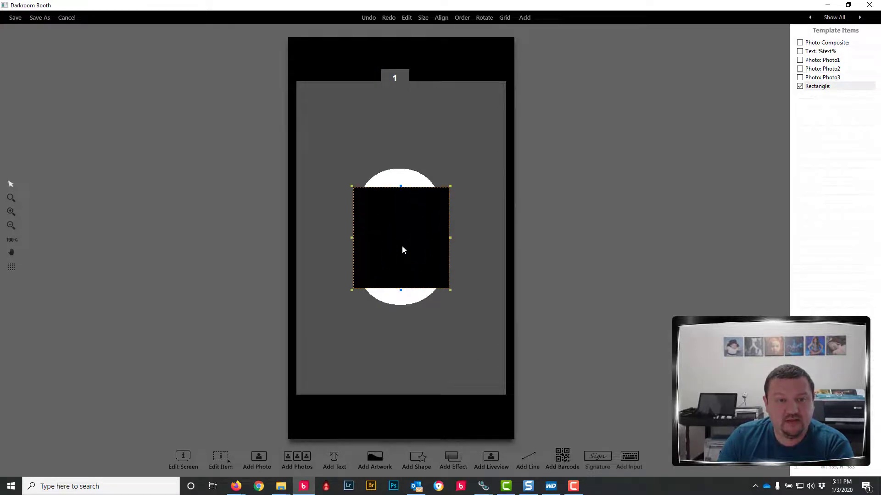
scroll(405, 257, up, 10)
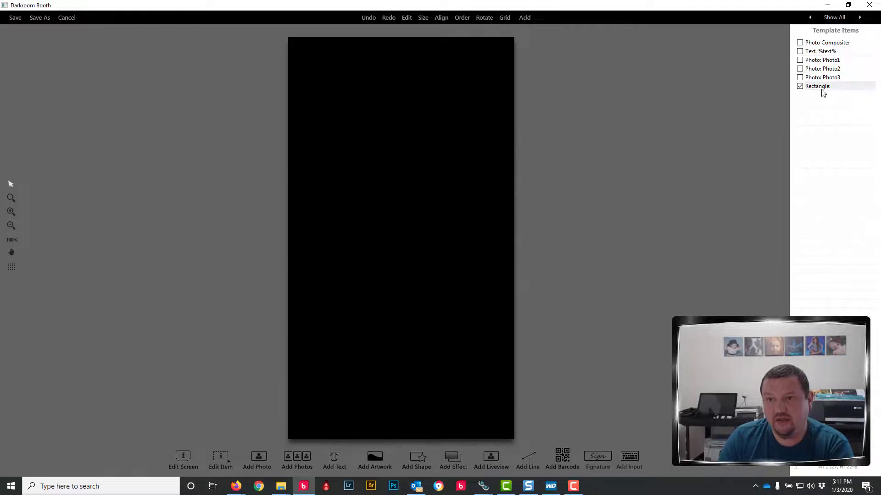
Move the Rectangle just below Text: %text% in Template Items and select it
drag(819, 86, 821, 52)
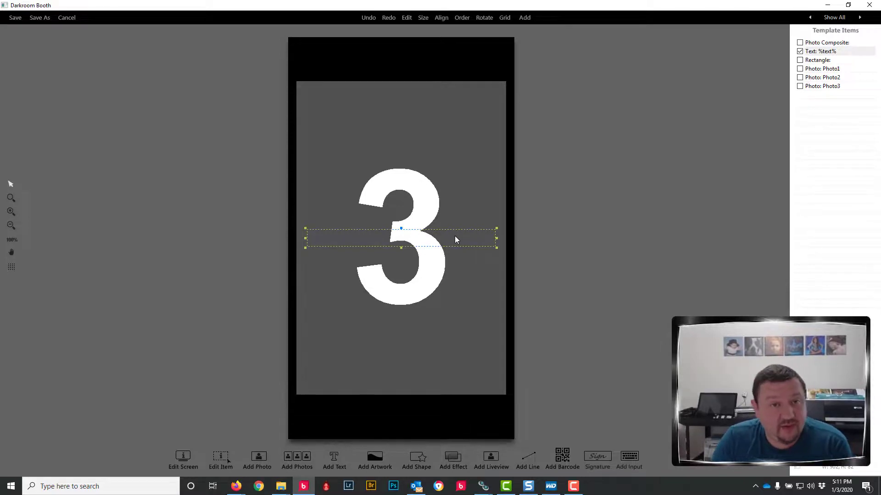
click(815, 60)
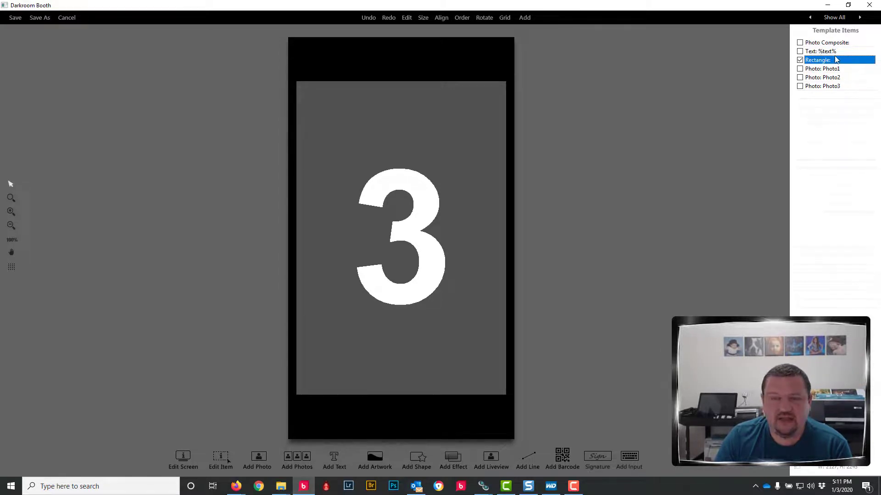
Preview the screen from During Startup through After Photo 2, then add a new Input placeholder
click(860, 18)
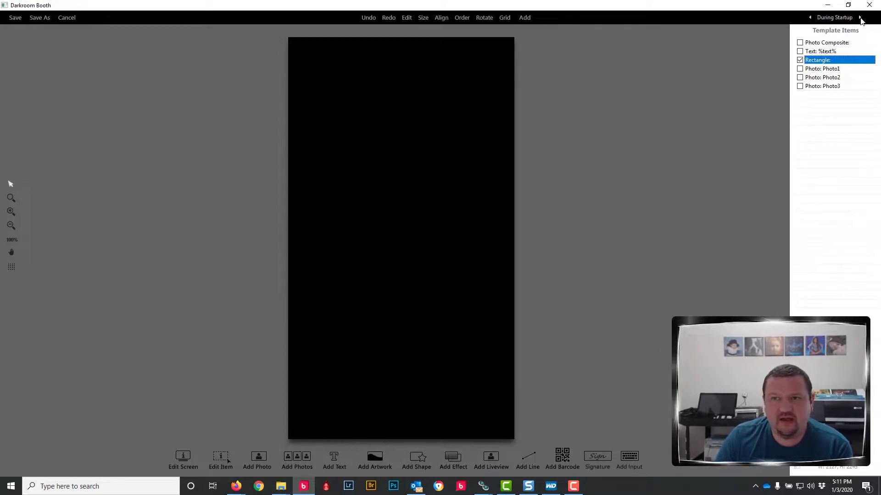
click(860, 18)
click(860, 18)
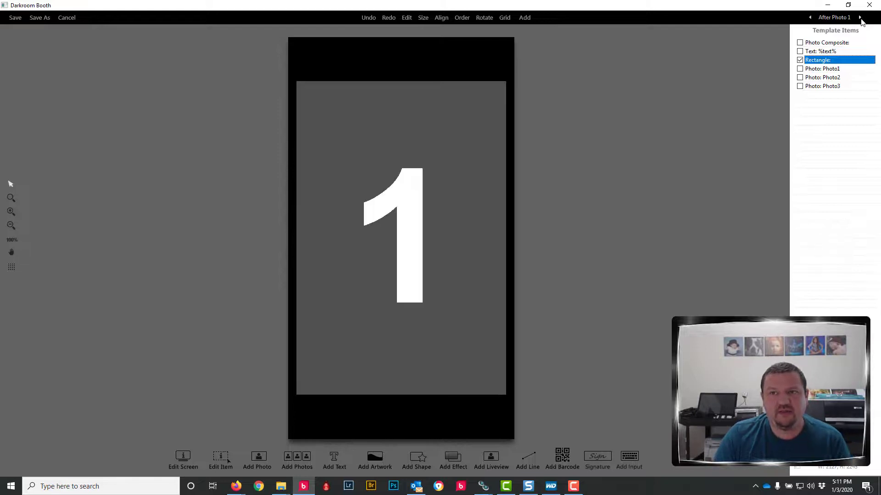
click(860, 18)
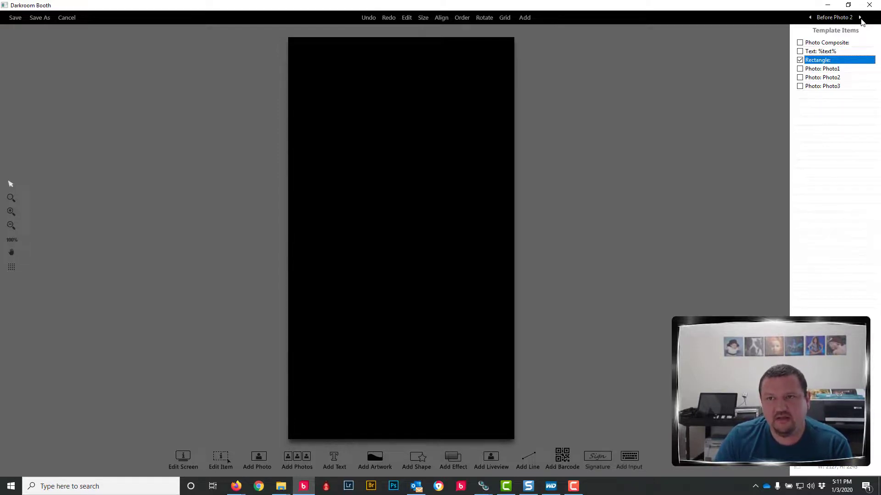
click(860, 18)
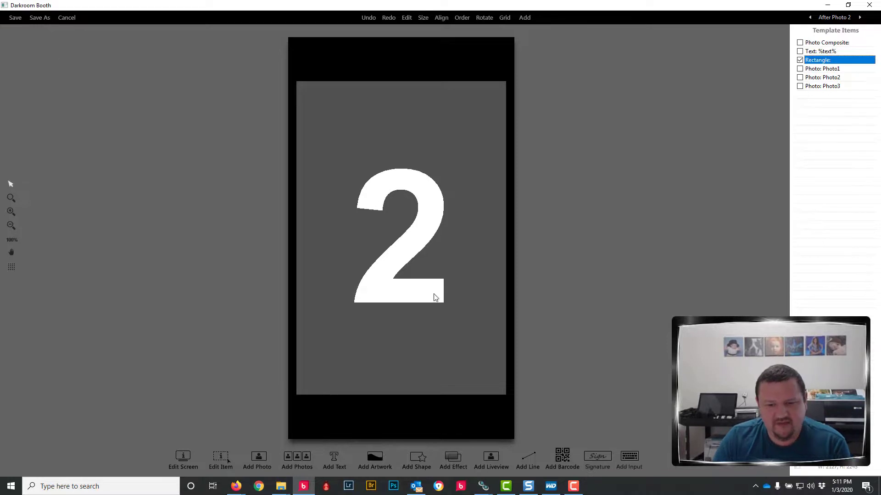
click(631, 456)
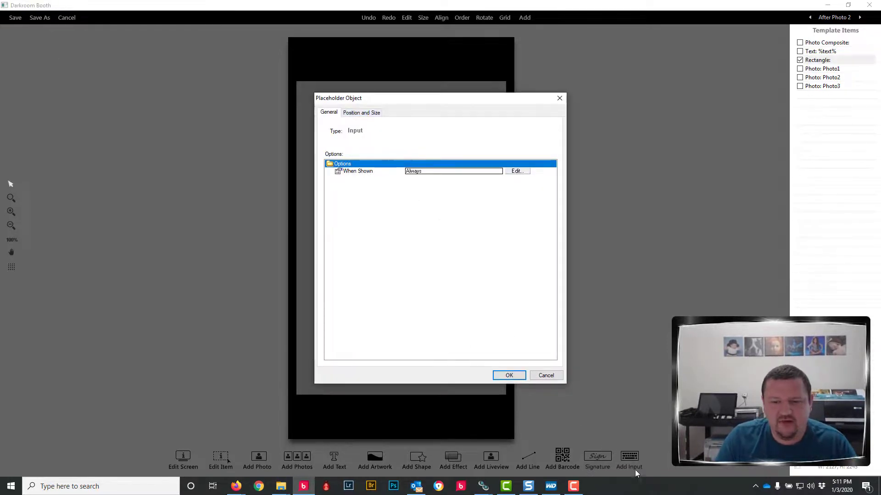
Set the Input placeholder's Y position from 1718 to 0 and save the template
click(361, 112)
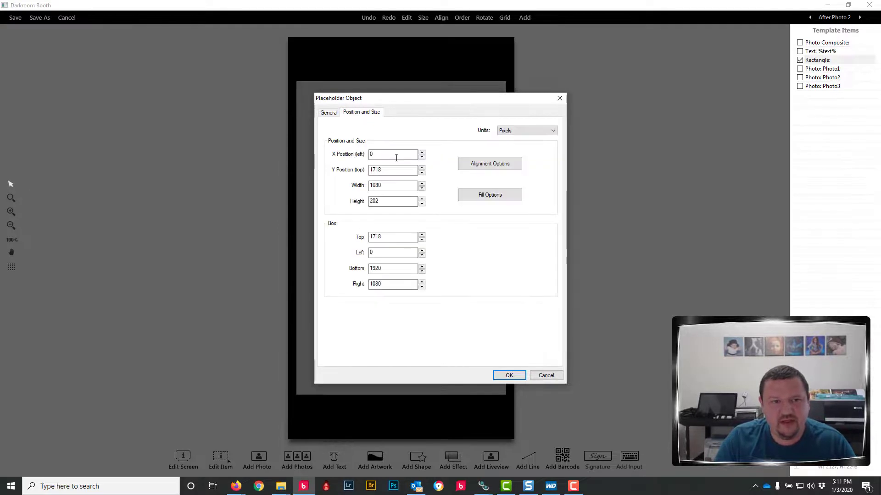
click(404, 170)
double_click(404, 170)
text(0)
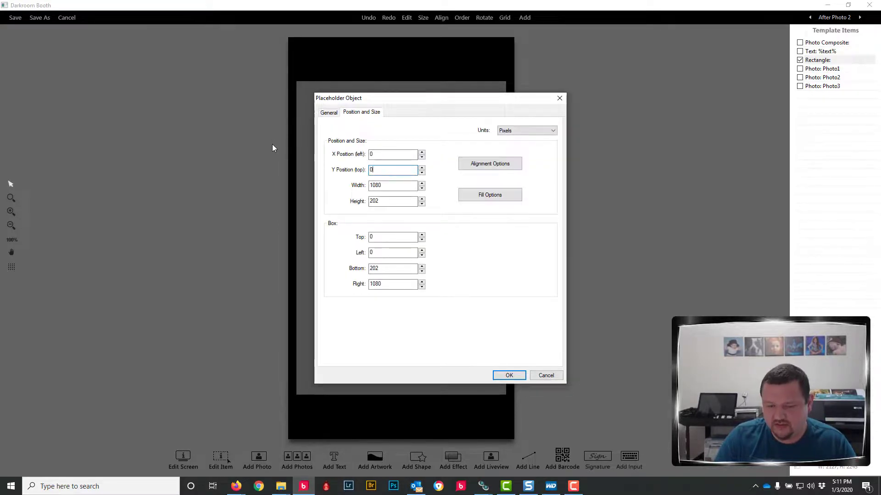
click(509, 376)
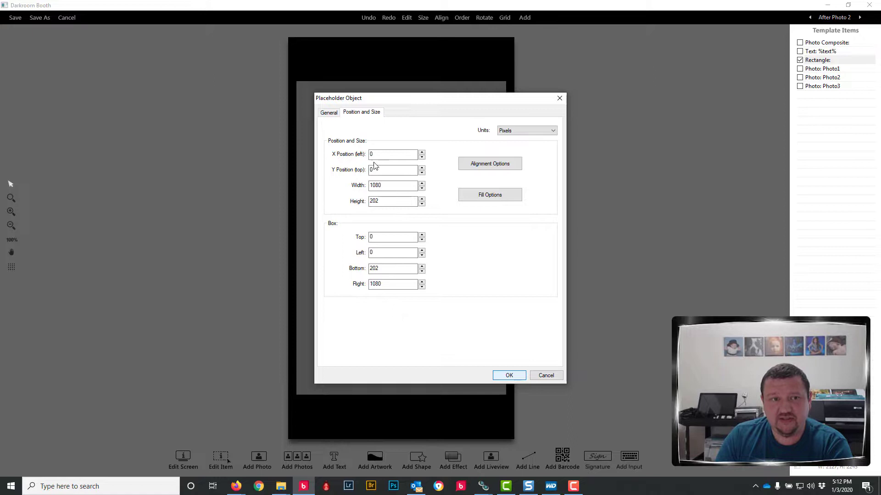
click(509, 375)
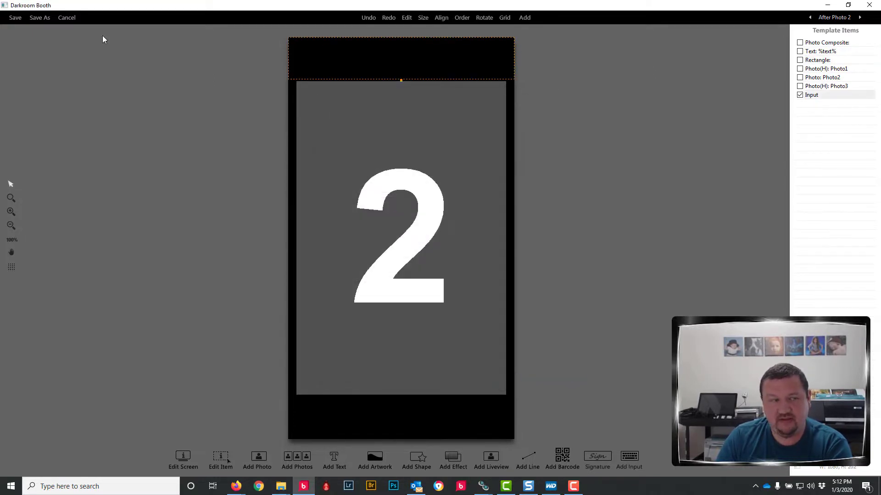
click(9, 26)
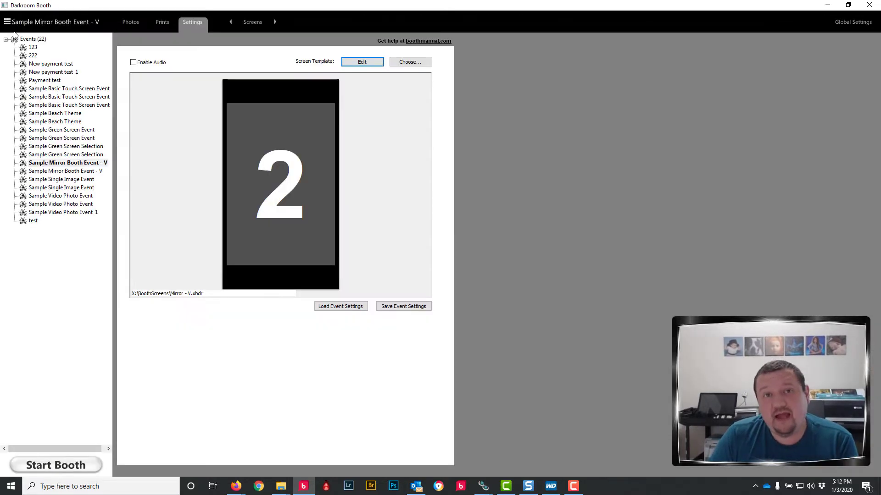